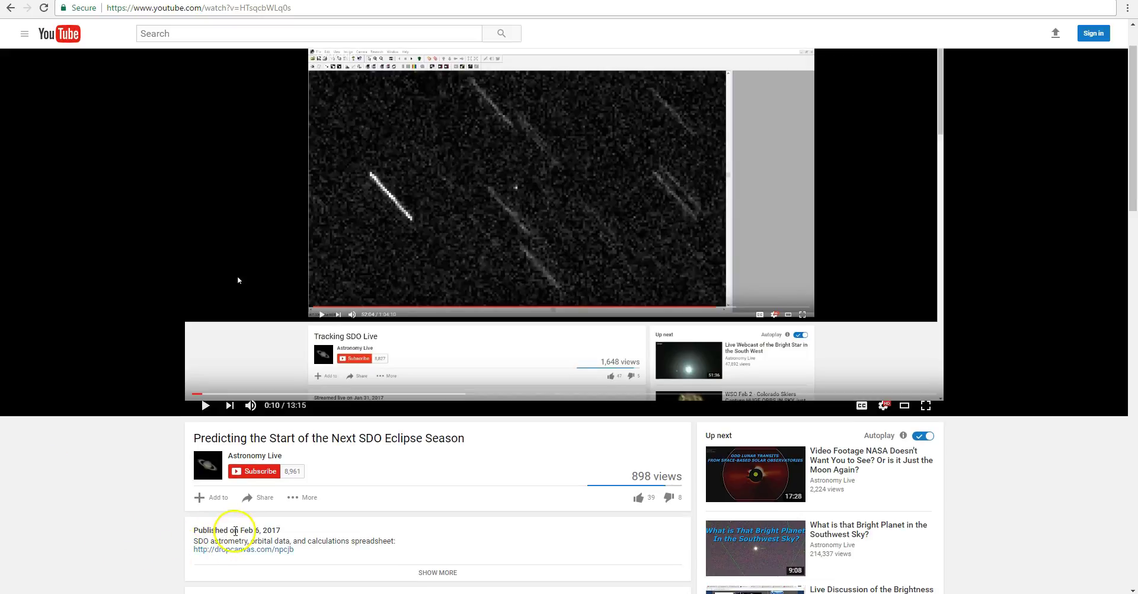
Highlight the video title and the Feb 6, 2017 publication date in the description
{"action": "scroll", "coordinate": [134, 503], "scroll_direction": "up", "scroll_amount": 1}
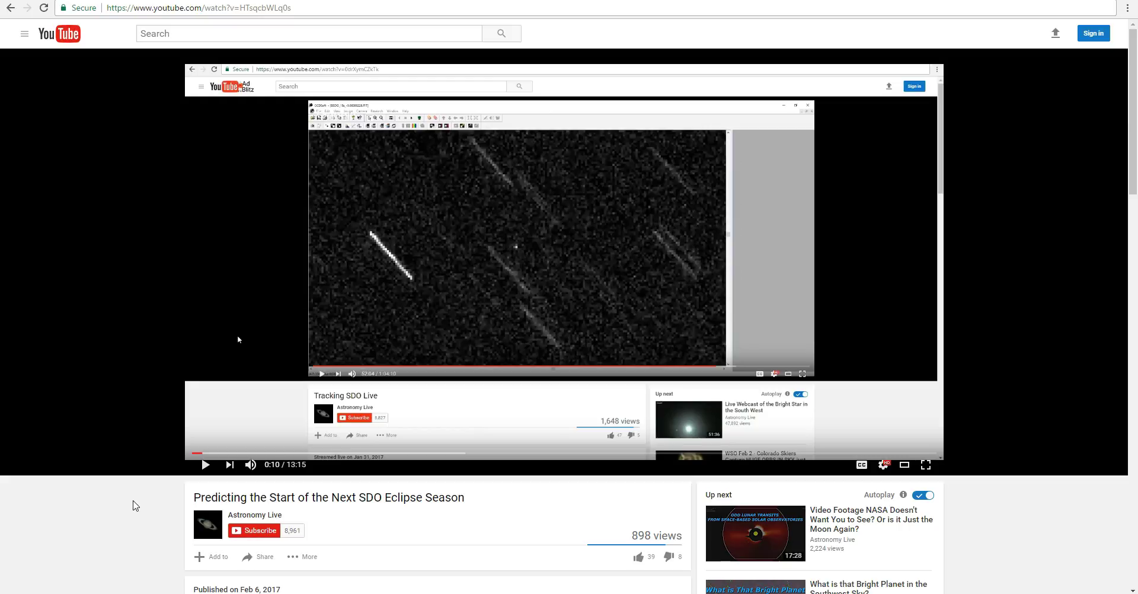
{"action": "scroll", "coordinate": [136, 506], "scroll_direction": "down", "scroll_amount": 1}
{"action": "left_click_drag", "start_coordinate": [211, 438], "coordinate": [462, 444]}
{"action": "left_click", "coordinate": [463, 445]}
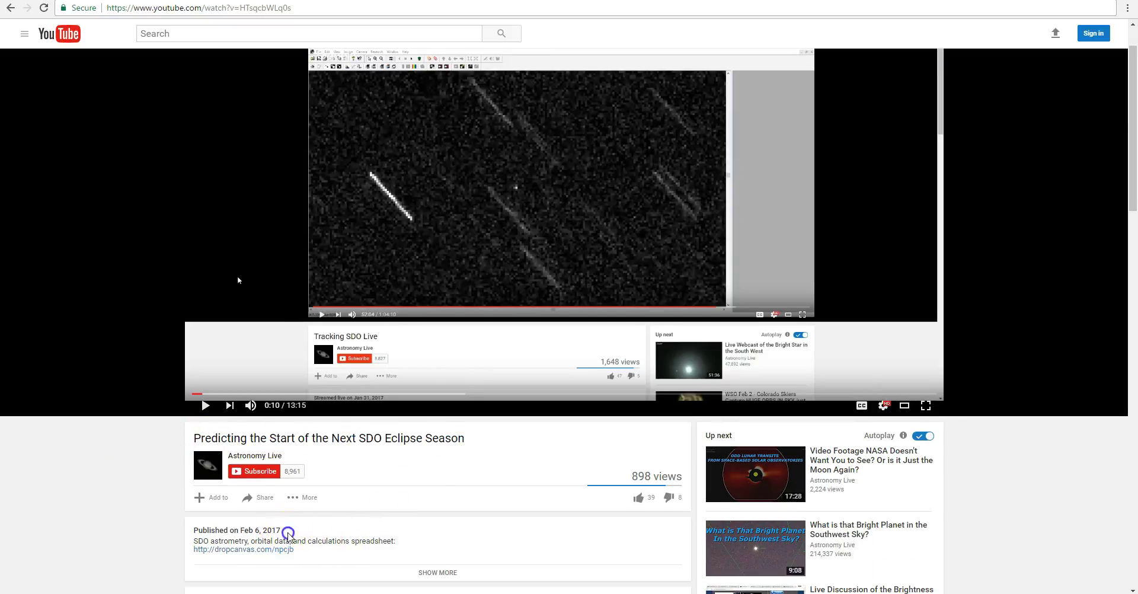
{"action": "left_click_drag", "start_coordinate": [287, 534], "coordinate": [243, 529]}
{"action": "left_click", "coordinate": [155, 519]}
{"action": "scroll", "coordinate": [156, 519], "scroll_direction": "up", "scroll_amount": 1}
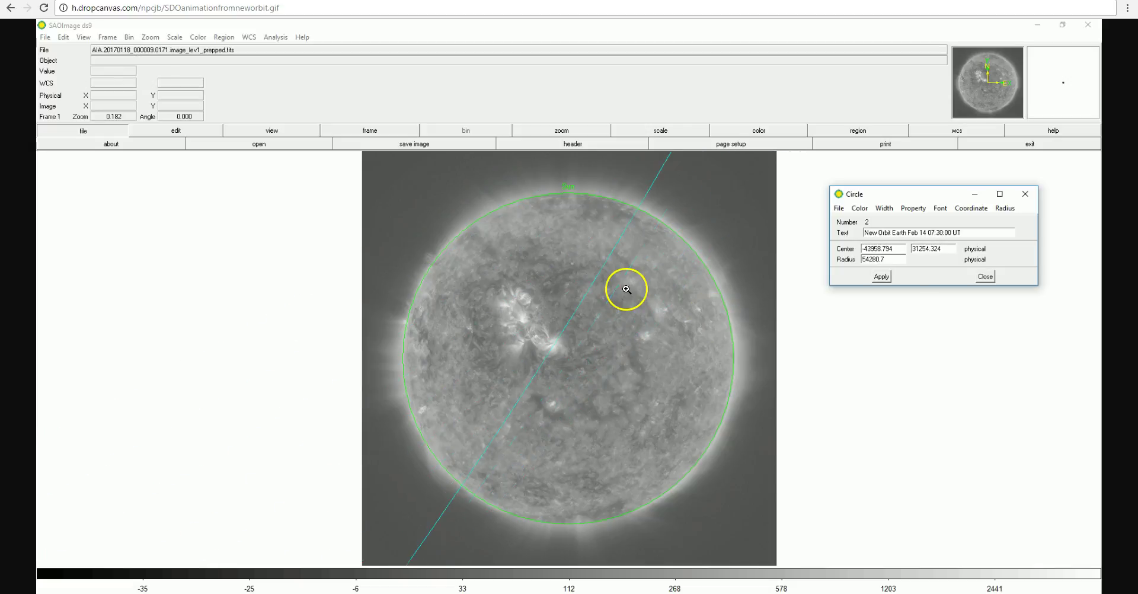
Go back from the GIF to the dropcanvas u8kyr shared file listing
{"action": "key", "text": "alt+Left"}
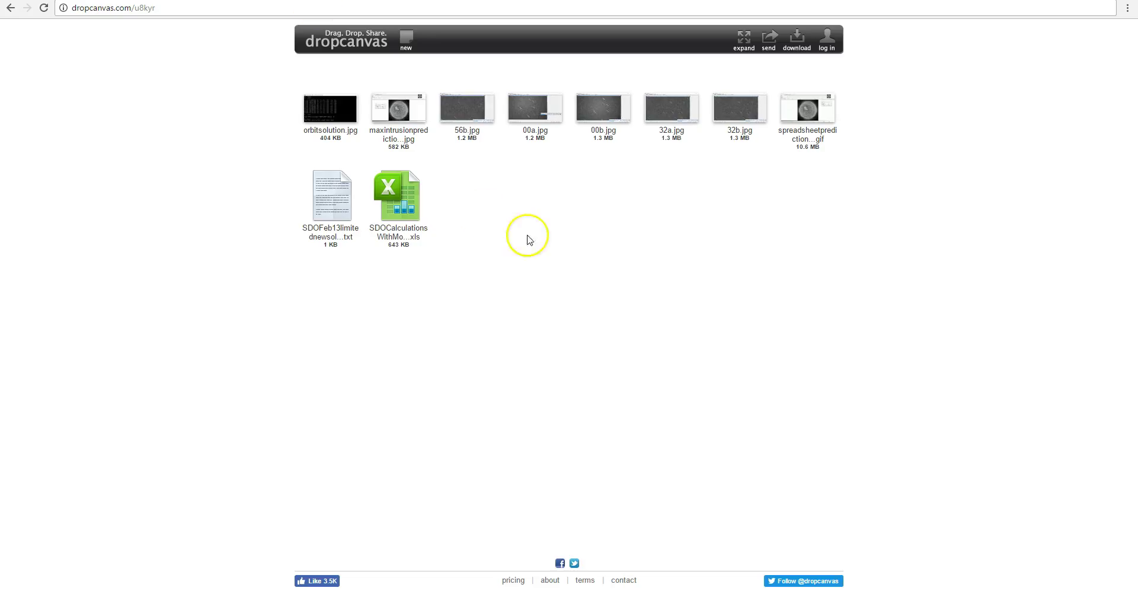
Open the 00a.jpg telescope astrometry screenshot
{"action": "left_click", "coordinate": [578, 262]}
{"action": "mouse_move", "coordinate": [583, 274]}
{"action": "left_mouse_down"}
{"action": "mouse_move", "coordinate": [610, 292]}
{"action": "mouse_move", "coordinate": [571, 306]}
{"action": "left_mouse_up"}
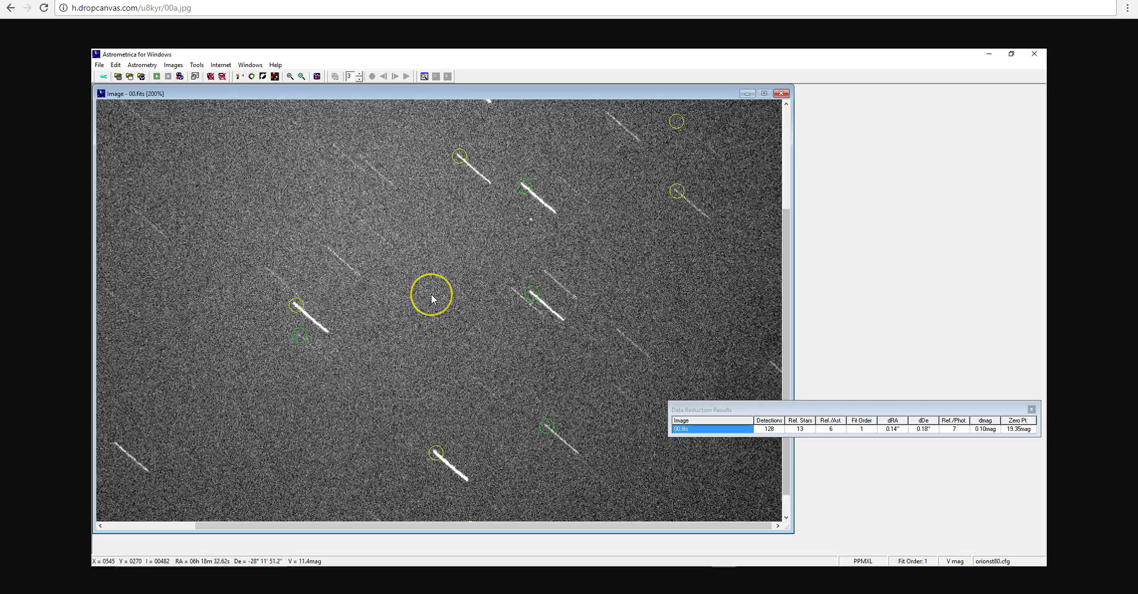
{"action": "left_click", "coordinate": [428, 311]}
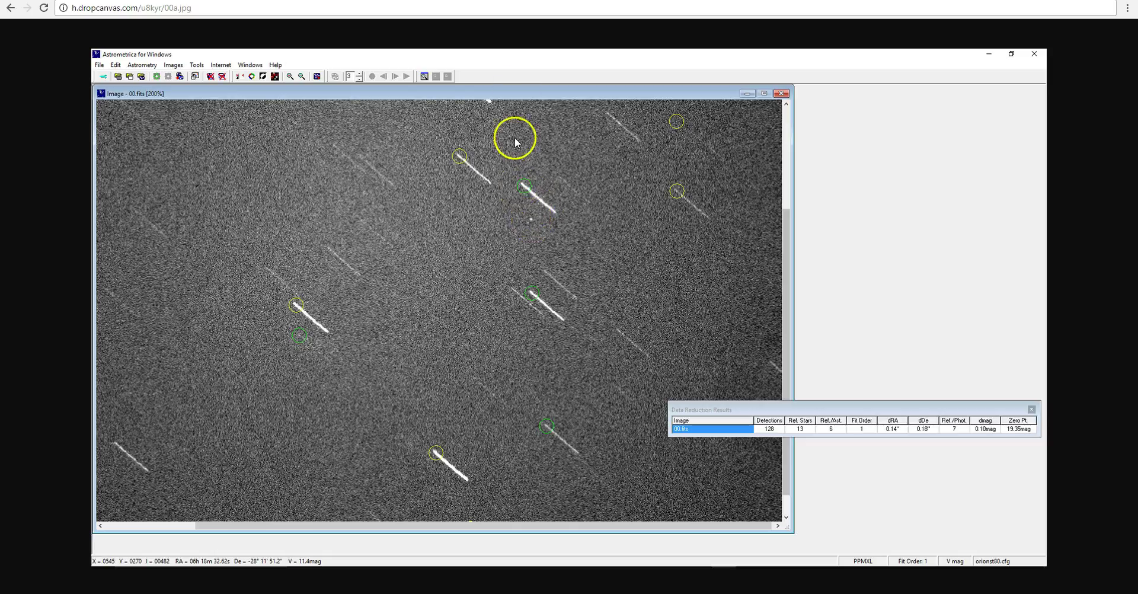
Step through the 00b to 56b screenshots, ending on orbitsolution.jpg
{"action": "key", "text": "Right"}
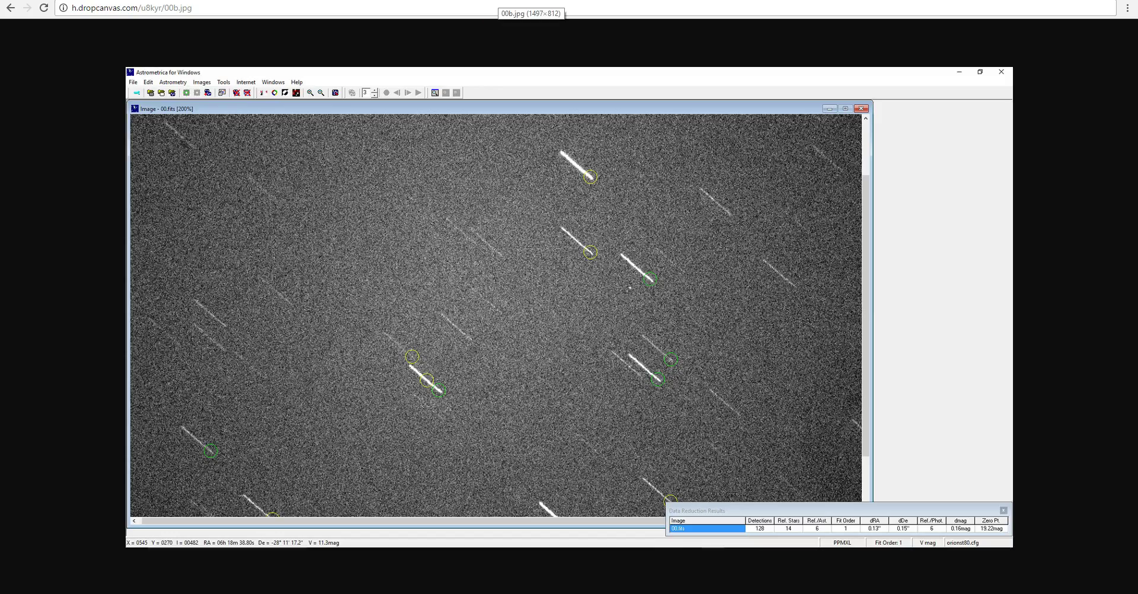
{"action": "key", "text": "Right"}
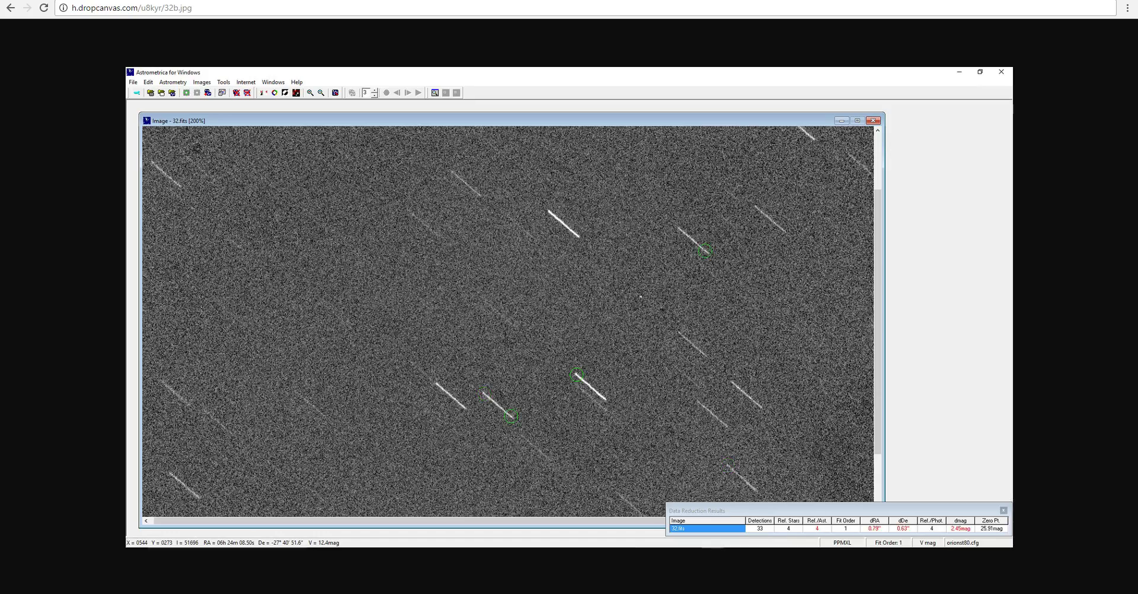
{"action": "key", "text": "Right"}
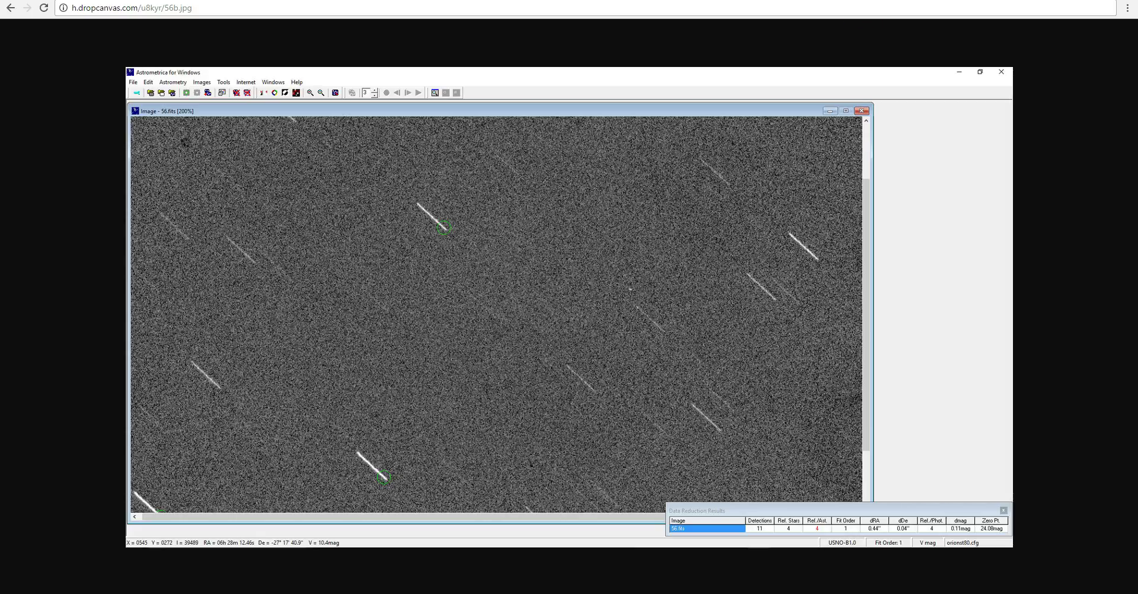
{"action": "key", "text": "Right"}
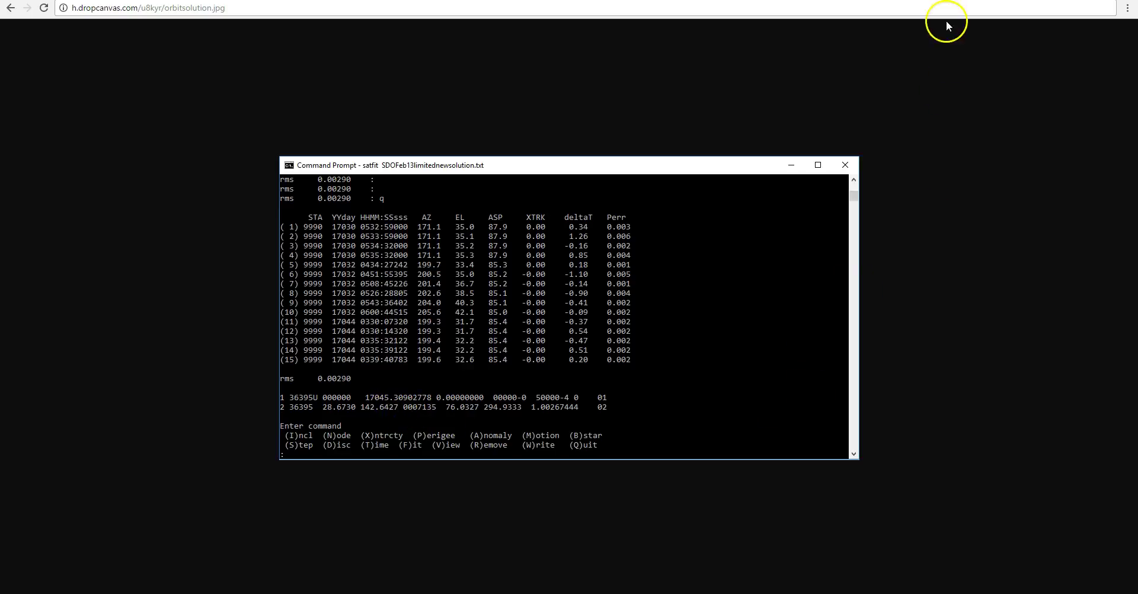
Advance to spreadsheetpredictionfinal2.gif, the ds9 animation of Earth crossing the Sun
{"action": "key", "text": "Right"}
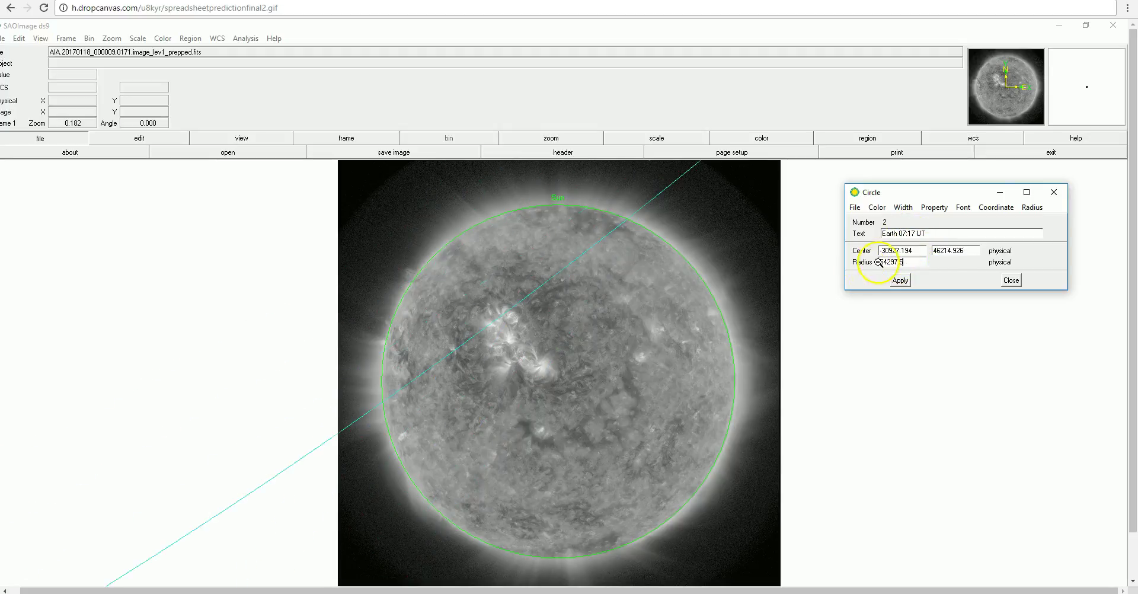
{"action": "key", "text": "alt+Tab"}
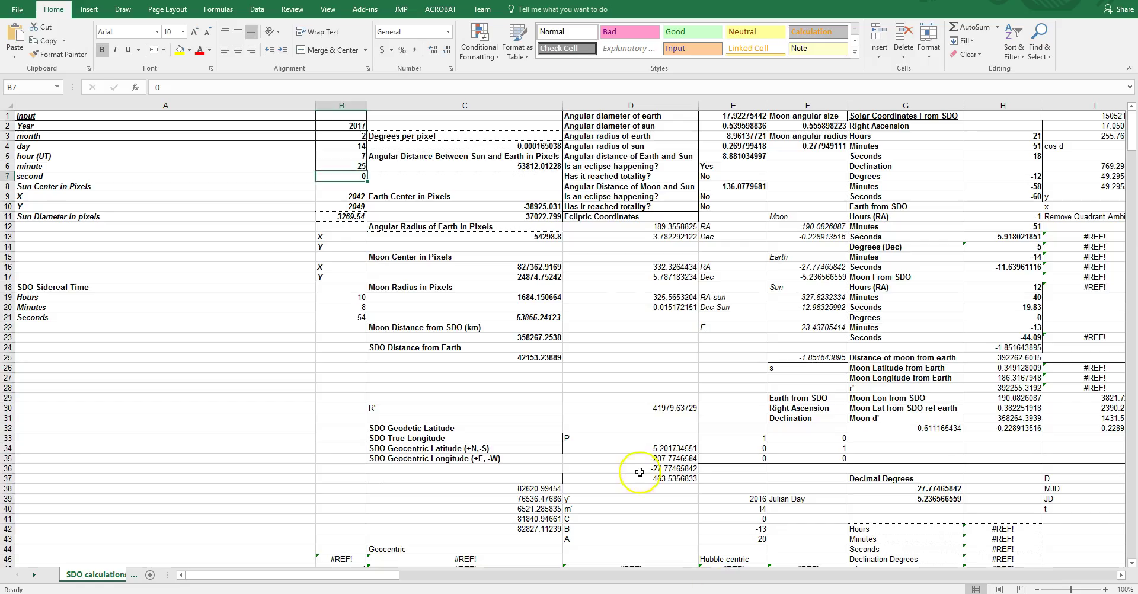
{"action": "left_click", "coordinate": [394, 215]}
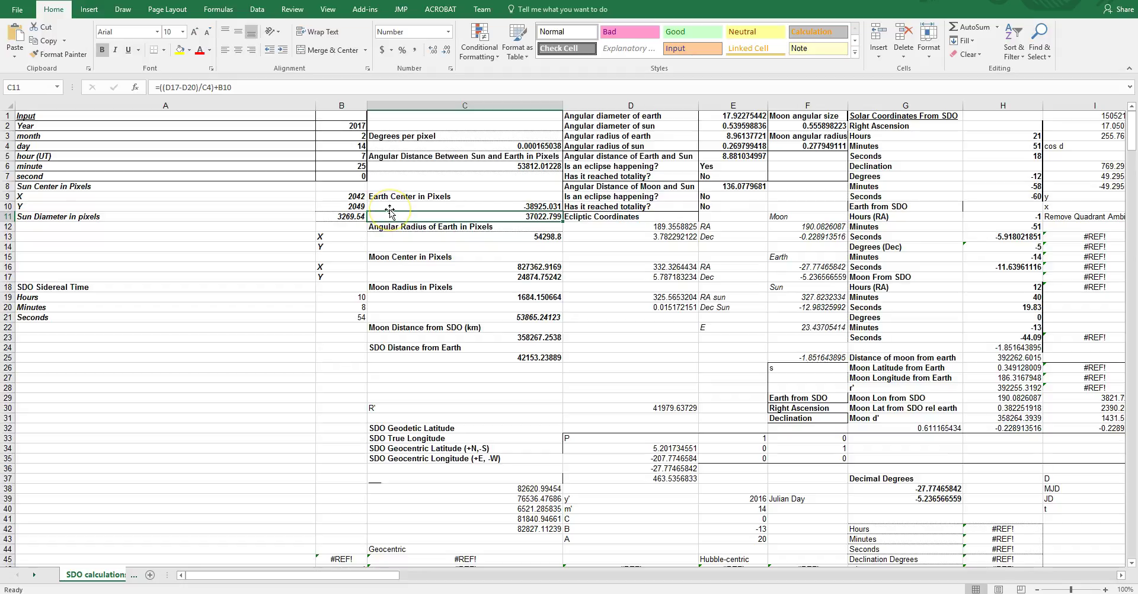
{"action": "left_click", "coordinate": [389, 204]}
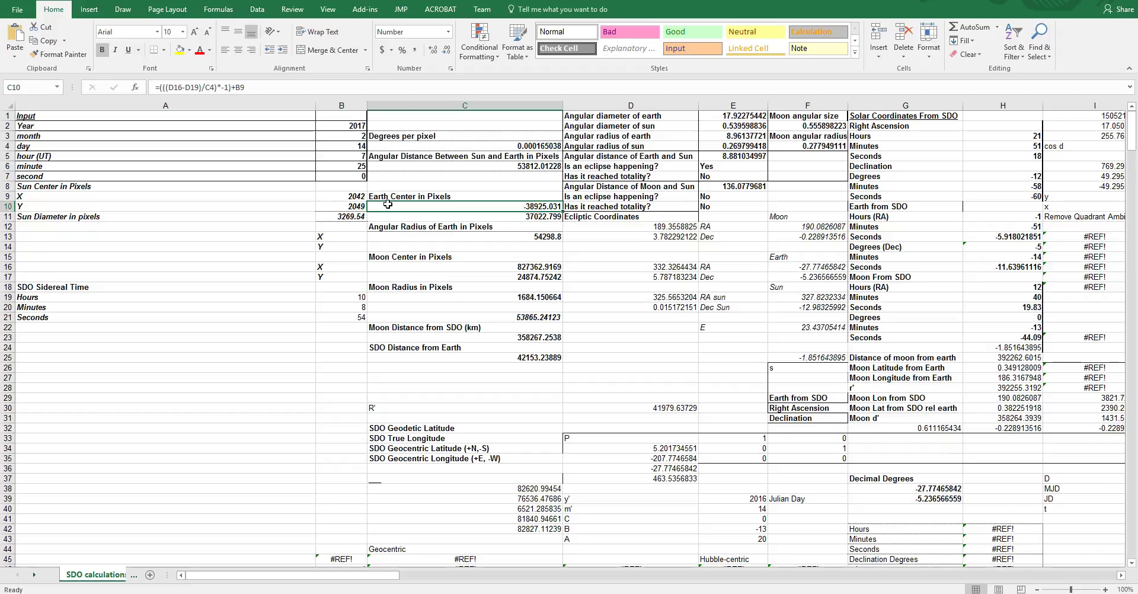
{"action": "left_click", "coordinate": [358, 167]}
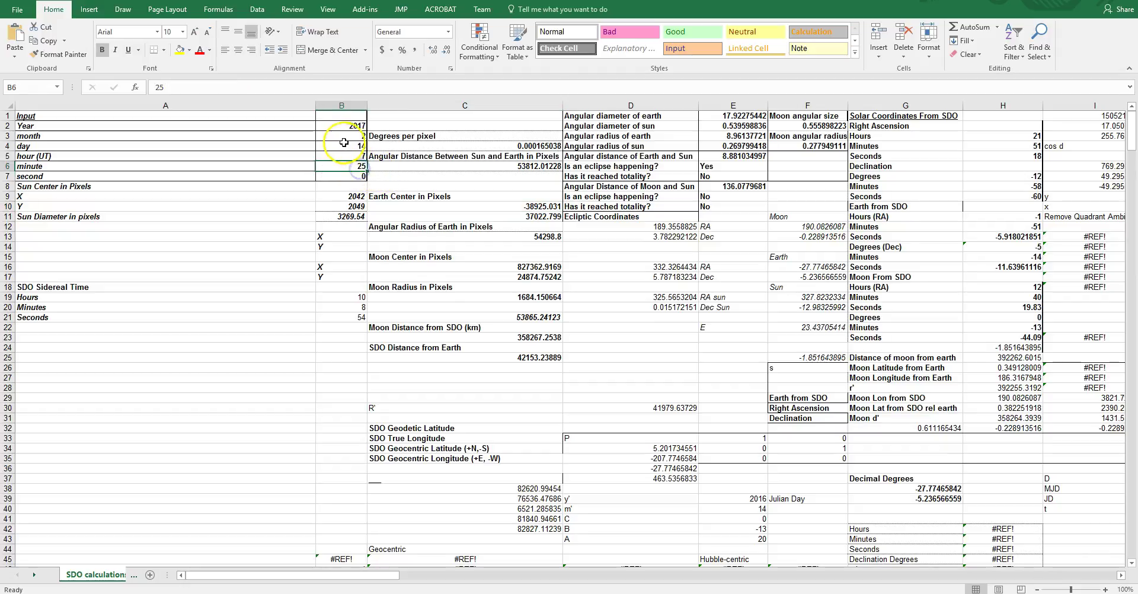
{"action": "left_click", "coordinate": [343, 220]}
{"action": "left_click", "coordinate": [164, 215]}
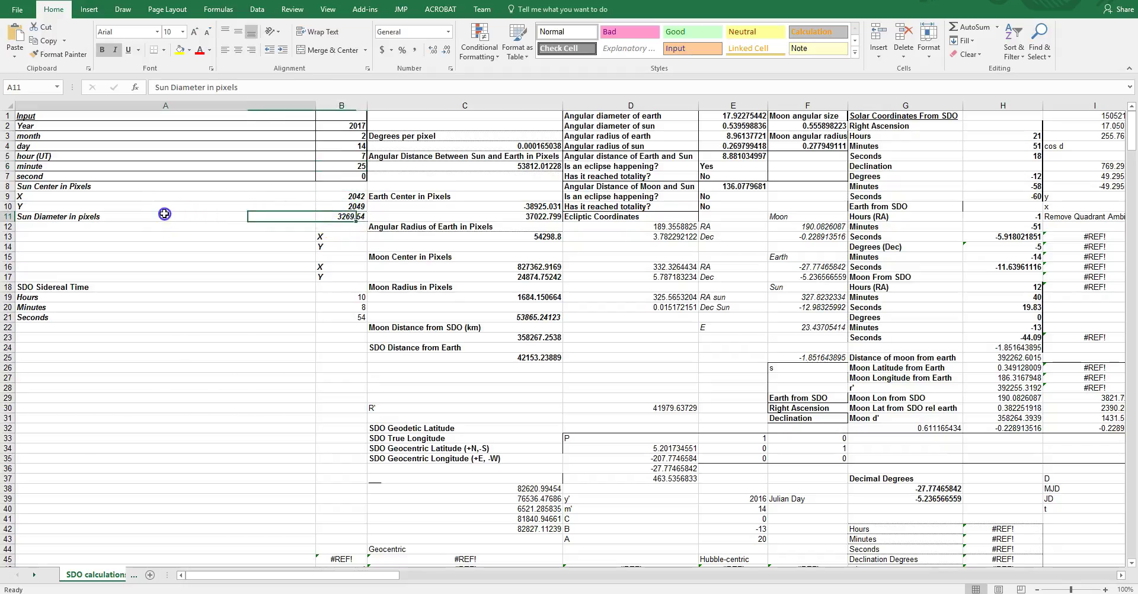
{"action": "left_click", "coordinate": [345, 217]}
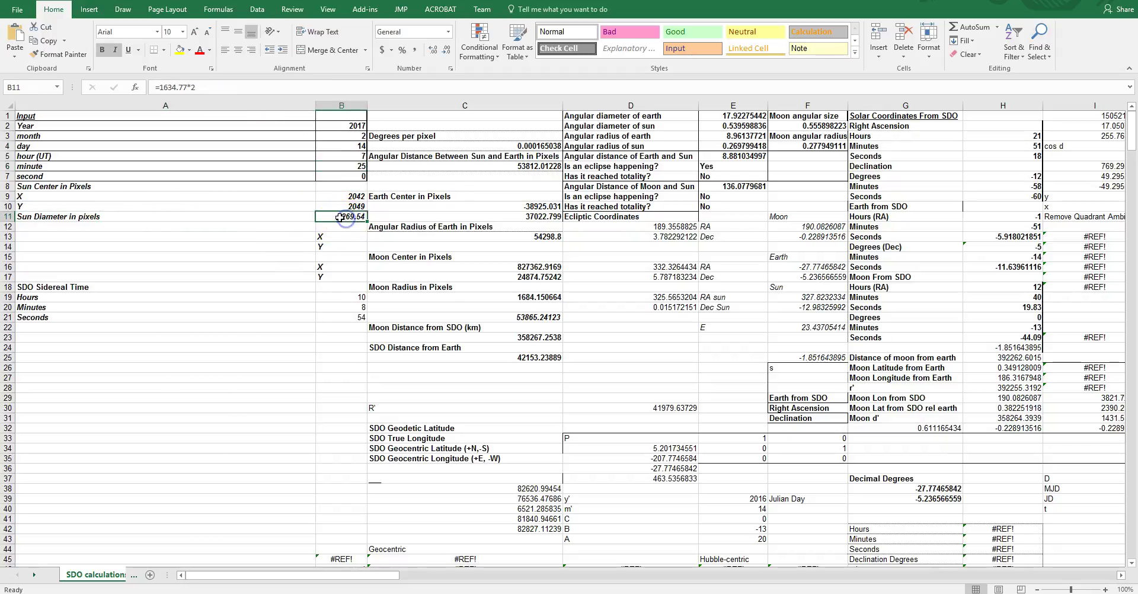
{"action": "left_click", "coordinate": [449, 136]}
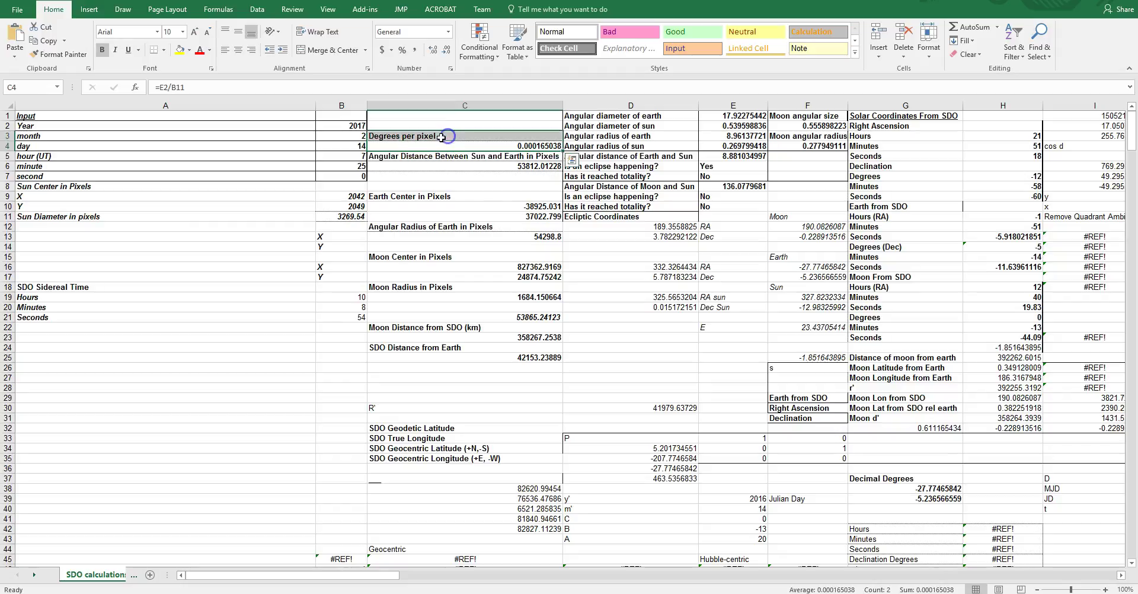
{"action": "left_click", "coordinate": [414, 206]}
{"action": "left_click", "coordinate": [404, 217]}
{"action": "left_click", "coordinate": [326, 198]}
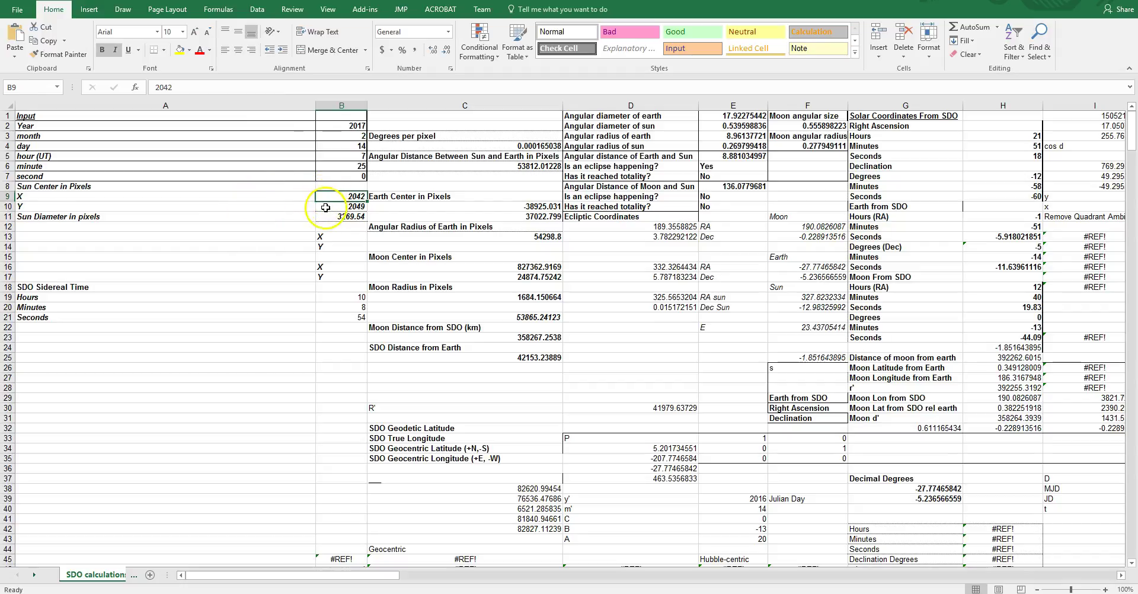
{"action": "left_click", "coordinate": [328, 199]}
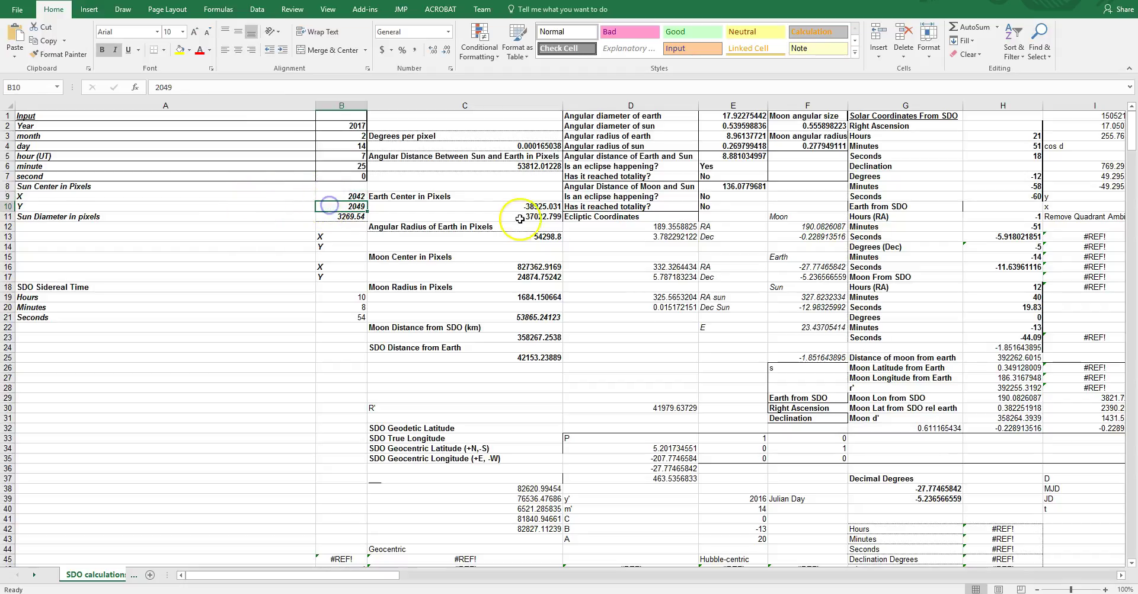
{"action": "left_click_drag", "start_coordinate": [515, 206], "coordinate": [512, 218]}
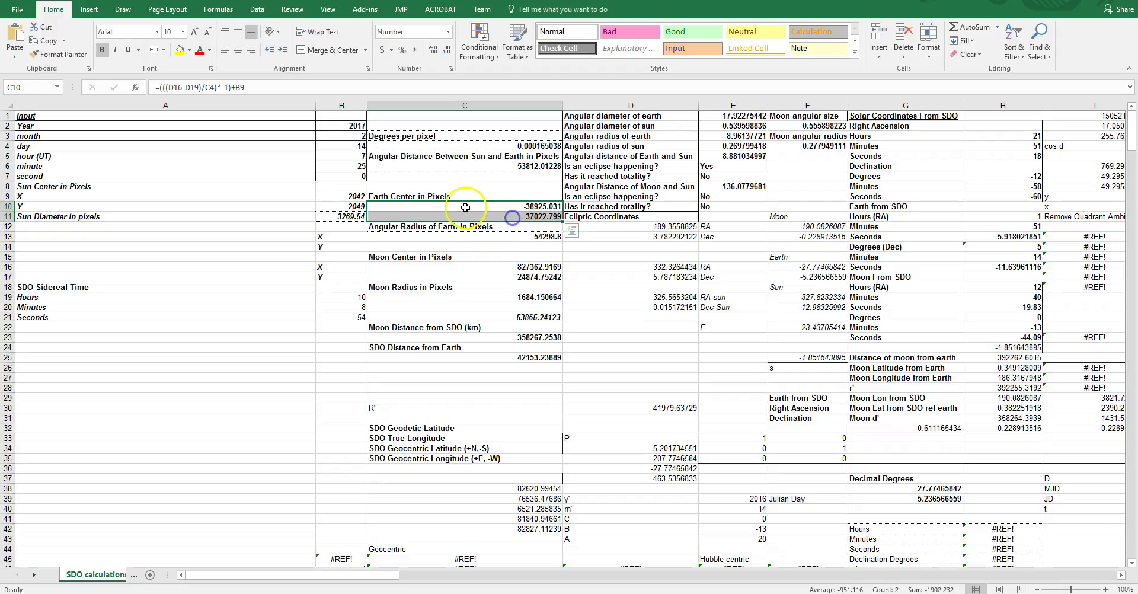
{"action": "left_click", "coordinate": [457, 235]}
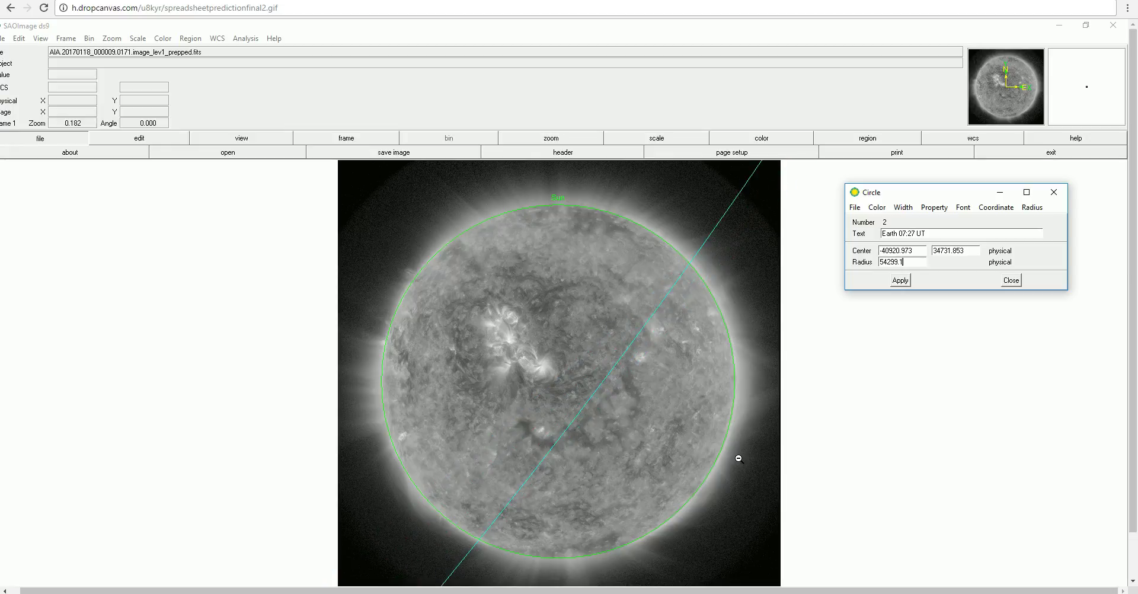
{"action": "scroll", "coordinate": [738, 459], "scroll_direction": "down", "scroll_amount": 1}
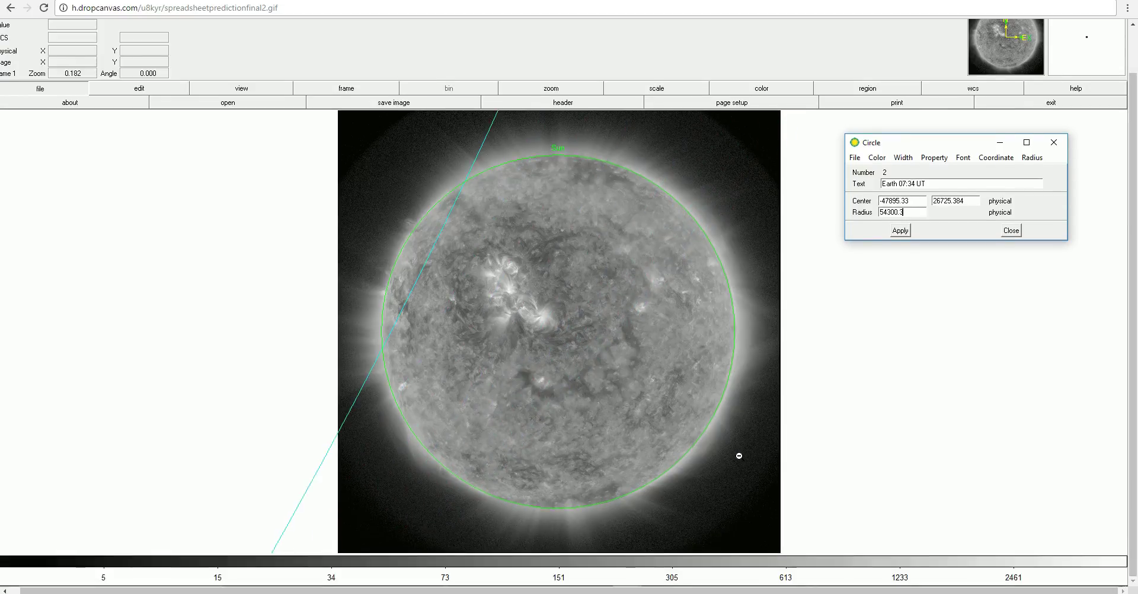
{"action": "scroll", "coordinate": [738, 455], "scroll_direction": "up", "scroll_amount": 1}
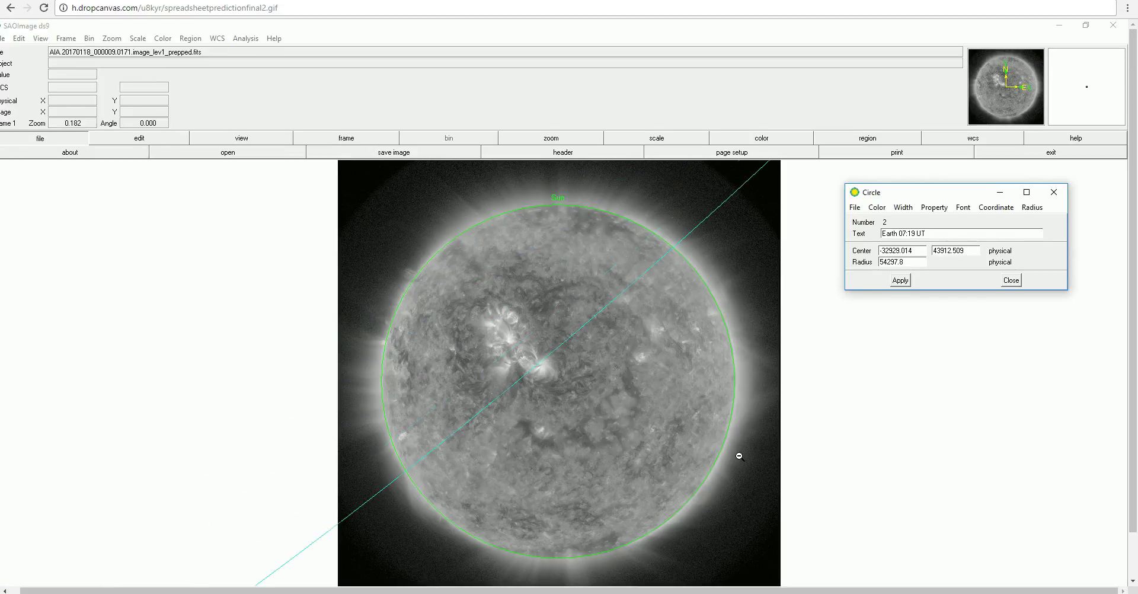
{"action": "scroll", "coordinate": [739, 456], "scroll_direction": "down", "scroll_amount": 1}
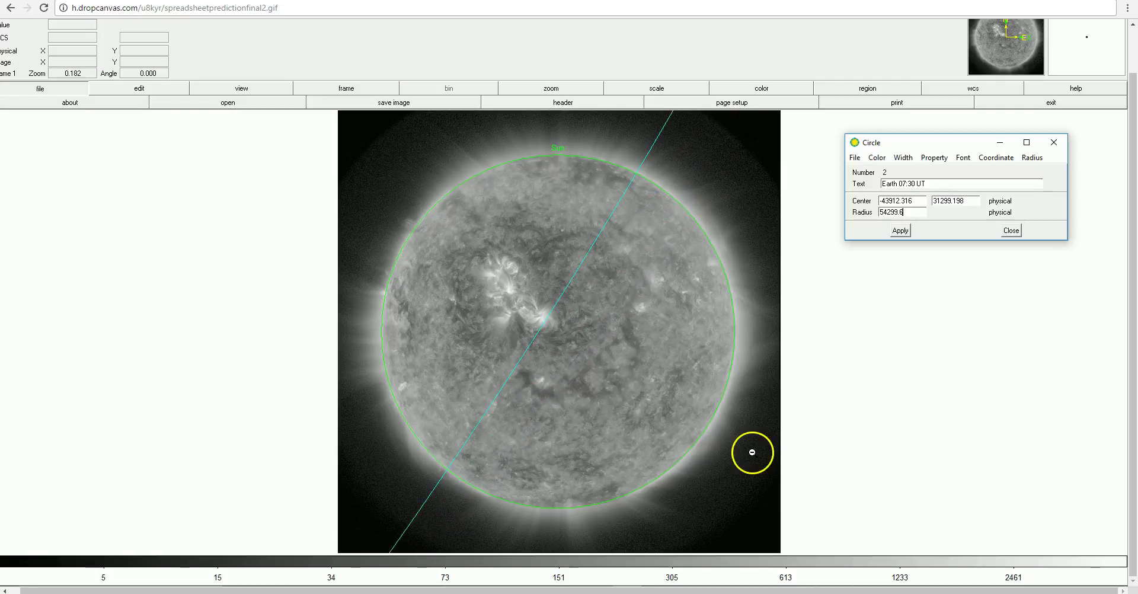
{"action": "scroll", "coordinate": [767, 405], "scroll_direction": "up", "scroll_amount": 1}
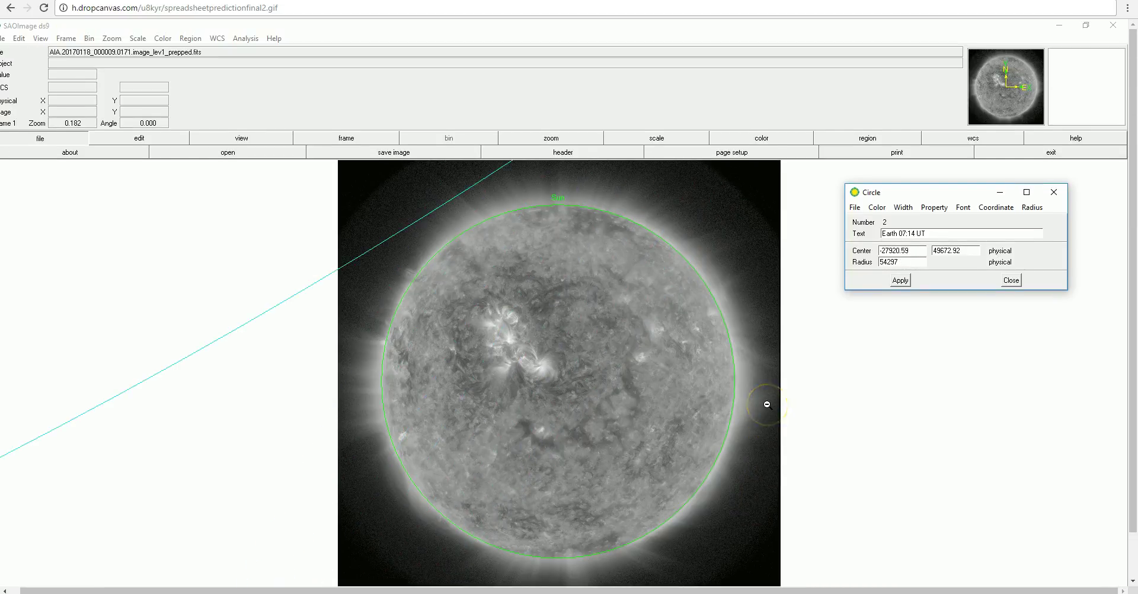